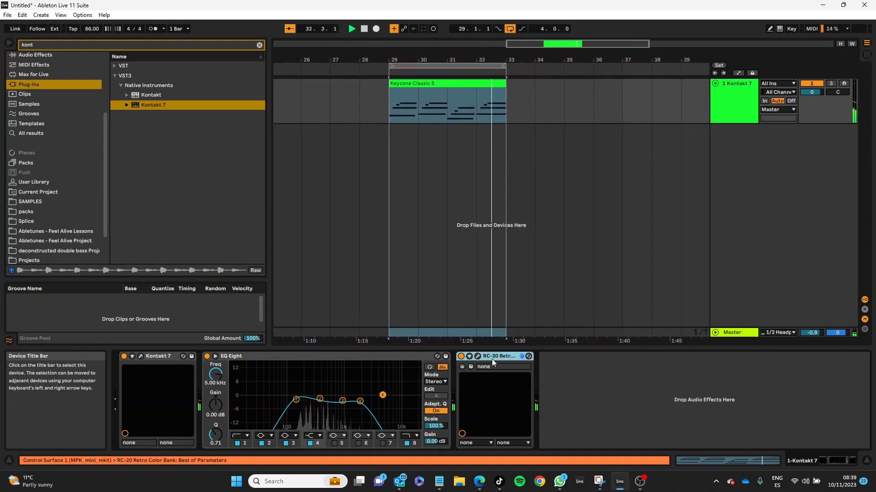
- Shift the Wobble module's Wow/Flutter balance fully to Wow in RC-20 Retro Color, then close the plug-in and stop playback
click(477, 357)
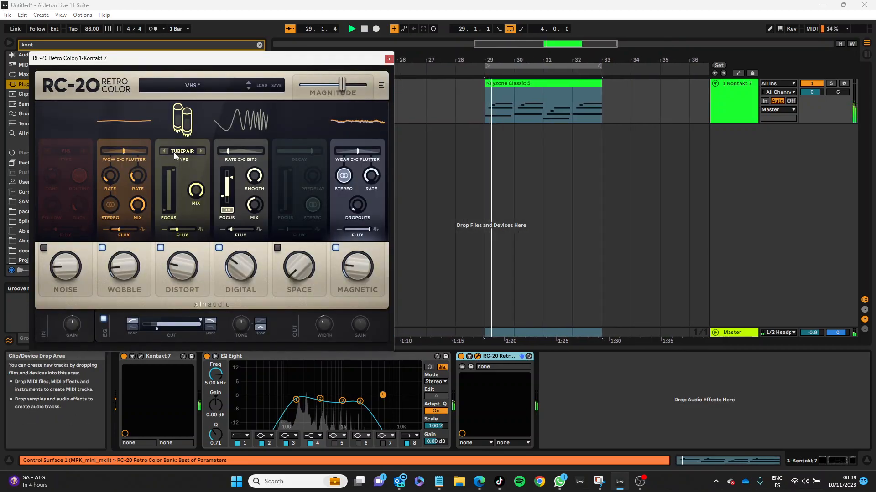
mouse_move(123, 150)
drag(122, 150, 106, 152)
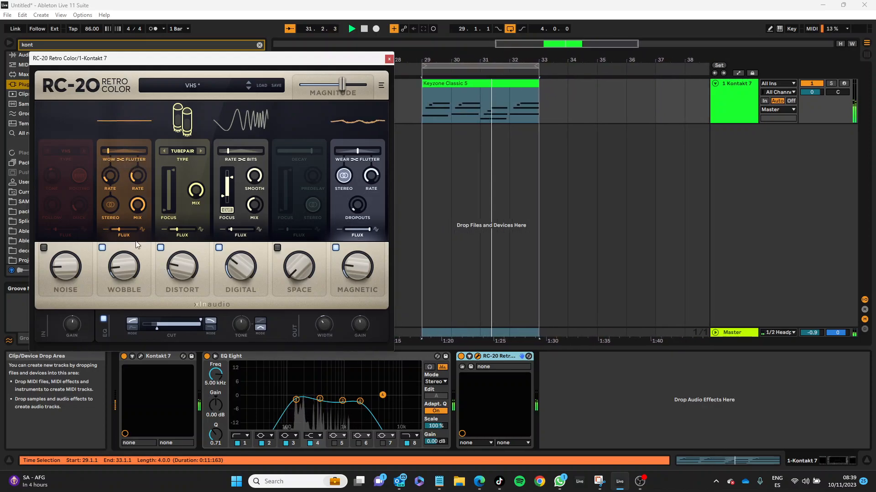
click(390, 59)
key(space)
- Duplicate the Kontakt 7 track together with its clip and devices
right_click(729, 103)
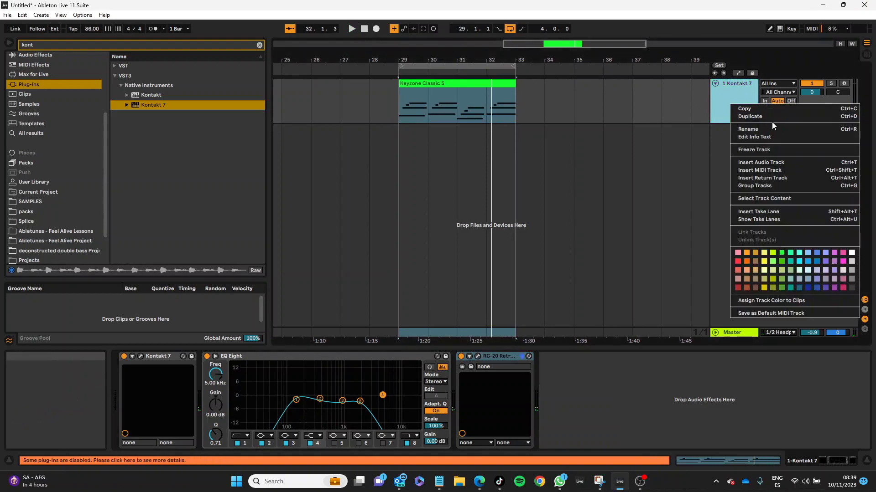
click(383, 126)
key(ctrl+d)
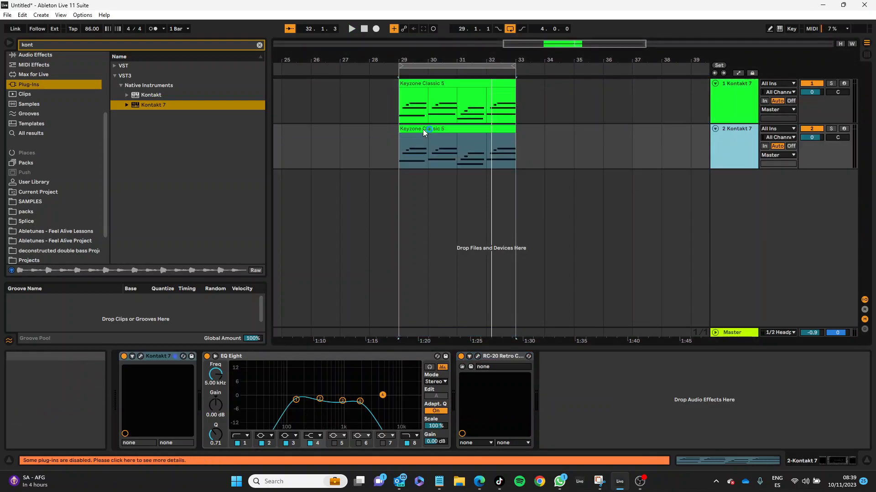
- Open the duplicated clip's notes and extend the E2 note to the end of bar 1
double_click(423, 130)
click(391, 380)
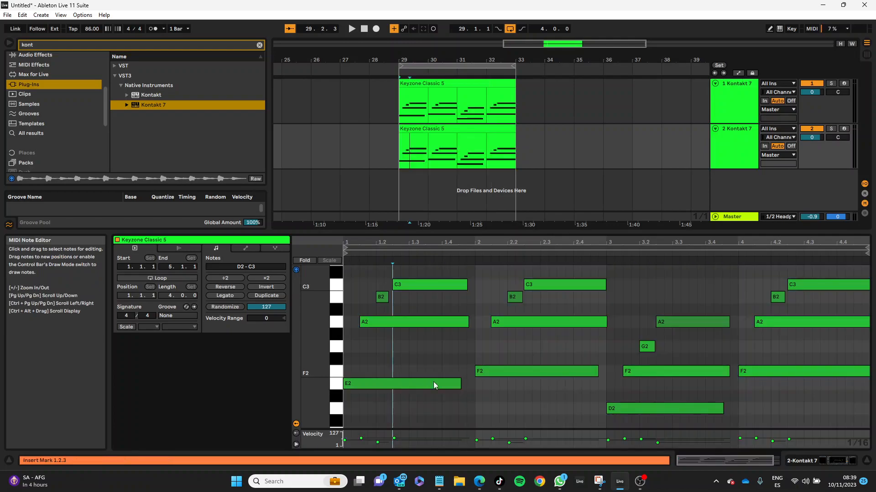
drag(461, 386, 475, 386)
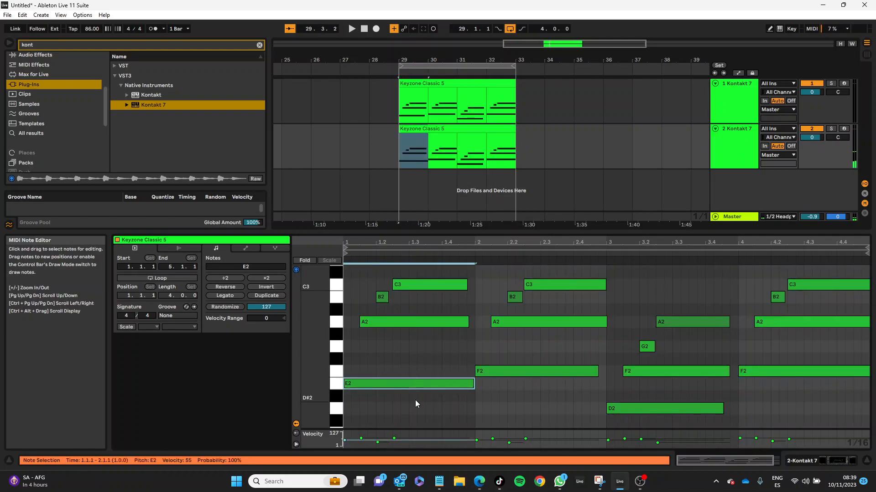
- Copy the full-bar E2 note up to A2 and C3 to build a sustained chord in bar 1
key(ctrl+c)
key(ctrl+v)
key(Up)
key(Up)
key(Up)
key(Up)
key(Up)
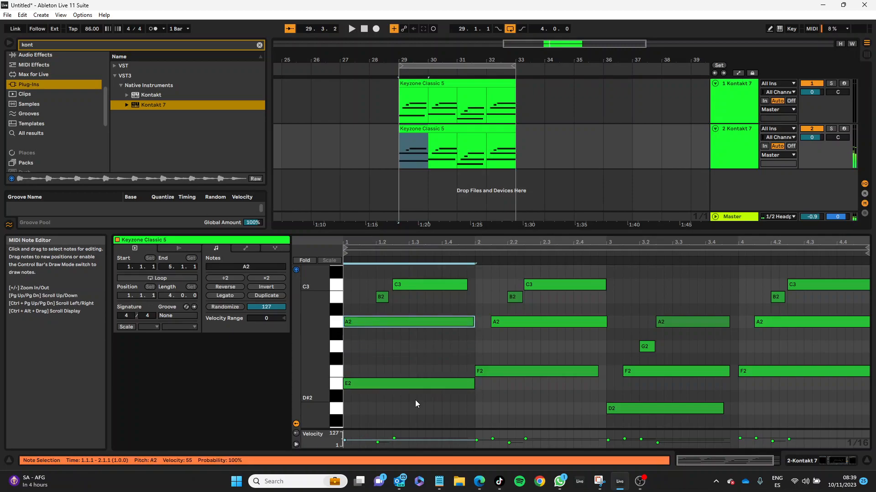
key(Up)
key(Up)
key(Up)
- Duplicate the sustained C3 into bar 2 and add full-bar A2 and F2 notes below it
key(ctrl+d)
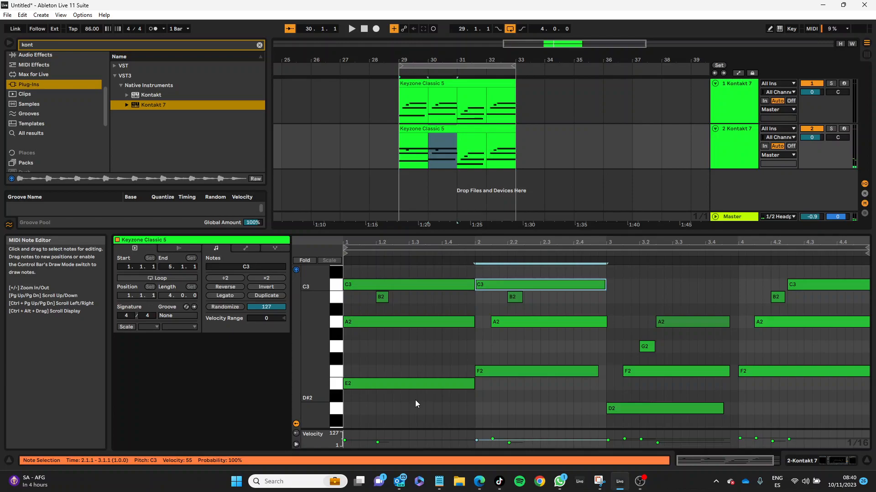
key(Down)
key(Down)
key(Down)
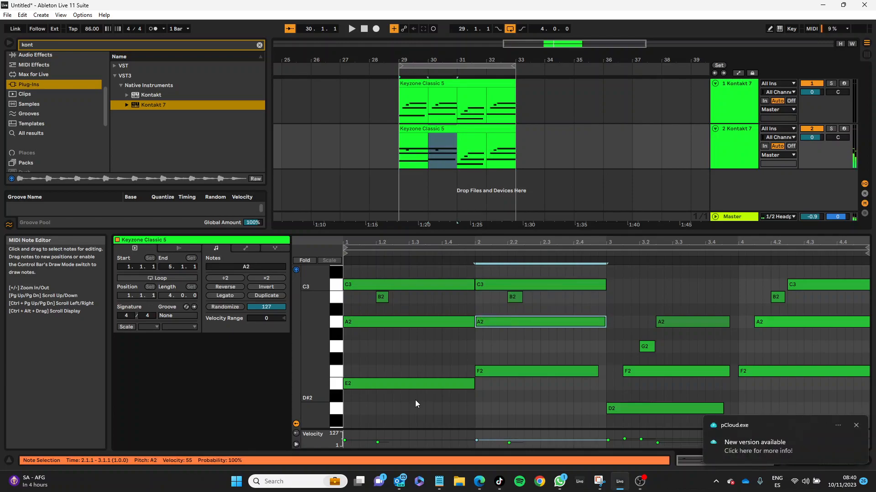
key(Down)
key(Down)
key(Down)
key(Down)
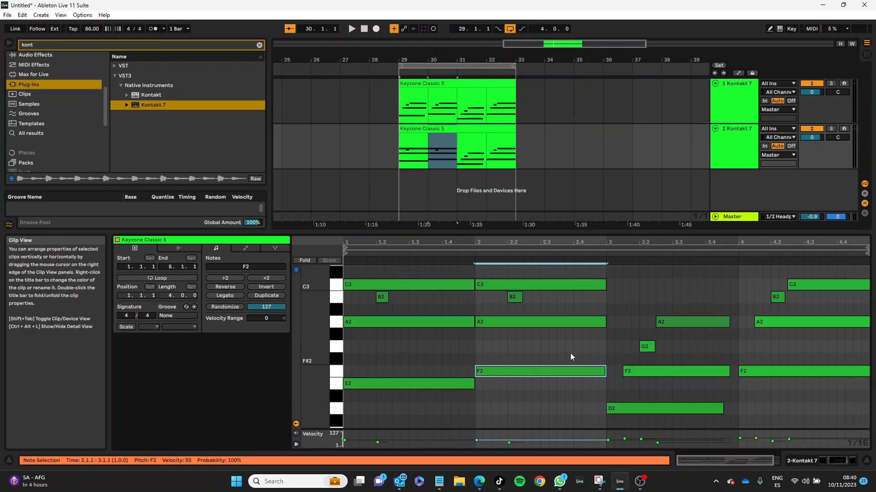
- Duplicate the sustained F2 into bar 3 and add full-bar D2 and A2 notes
key(ctrl+d)
key(Down)
key(Down)
key(Down)
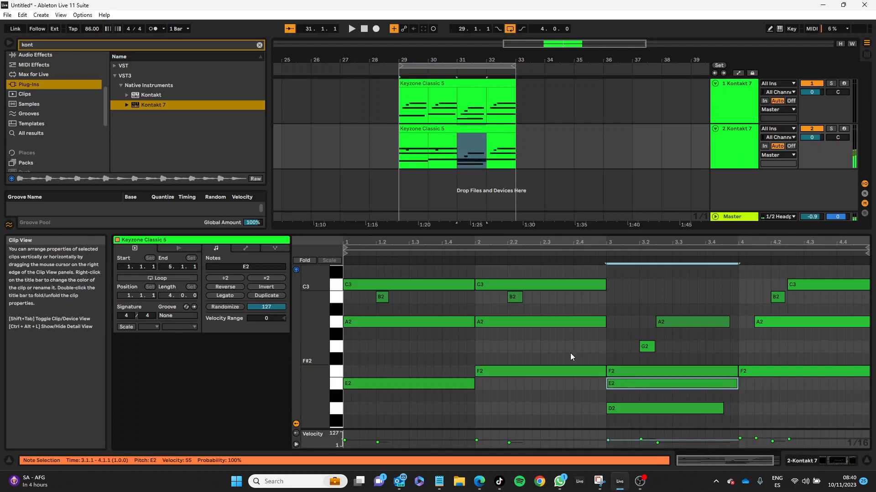
key(Up)
key(Up)
key(Up)
key(Up)
key(Up)
key(Up)
key(Up)
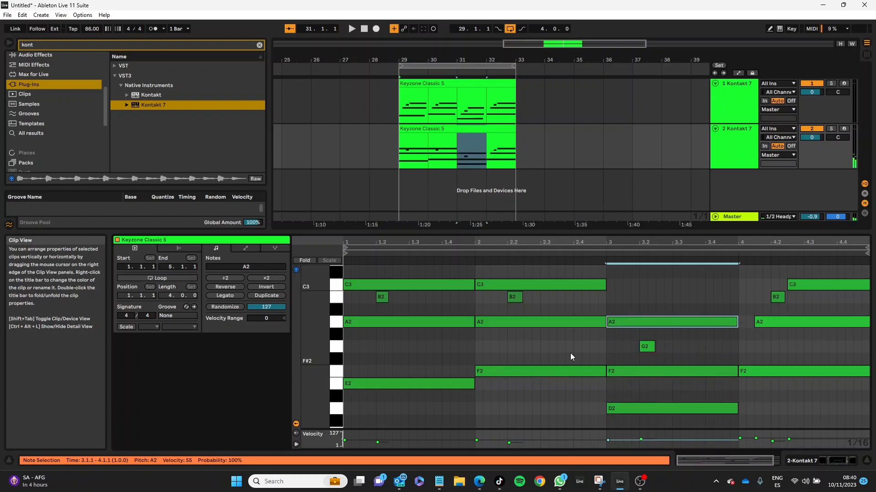
- Duplicate the sustained A2 into bar 4 and complete the chord with full-bar F2 and C3 notes
key(ctrl+d)
key(Down)
key(Down)
key(Down)
key(Down)
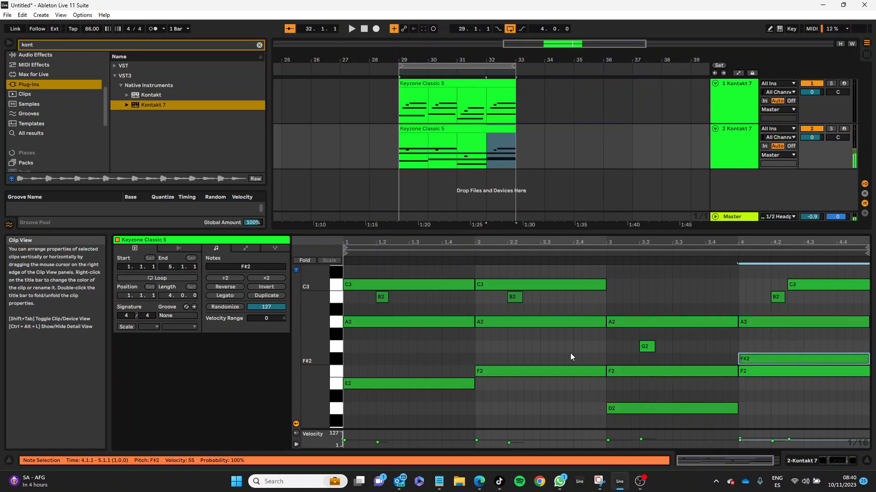
key(Up)
key(Up)
key(Up)
key(Up)
key(Up)
key(Up)
key(Up)
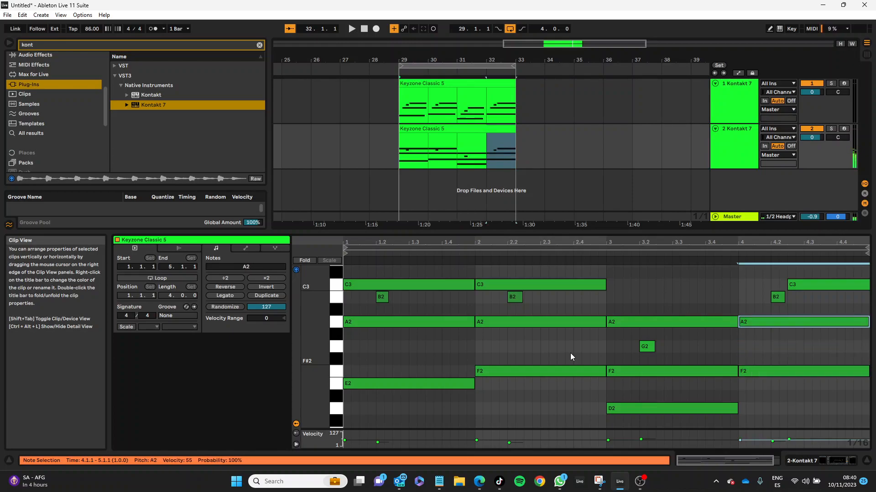
- Delete the leftover short B2 and G2 notes and raise bar 3's D2 note an octave to D3
drag(539, 304, 392, 310)
key(Delete)
click(650, 348)
key(Delete)
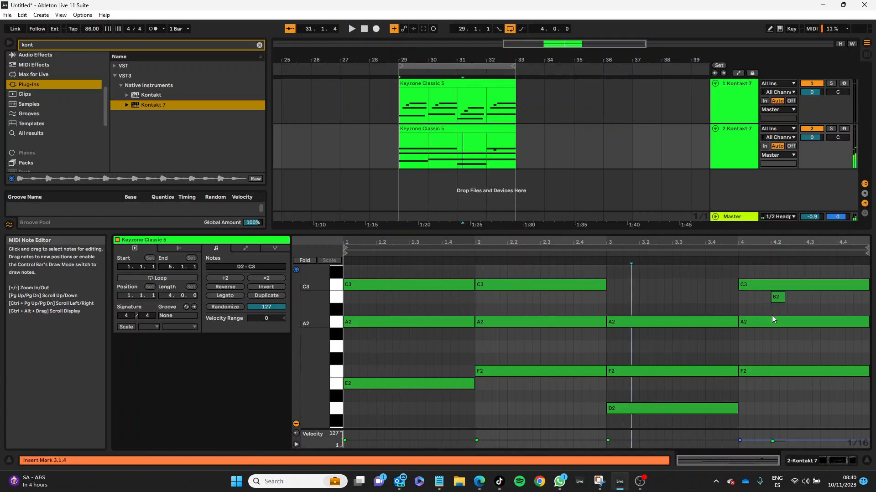
click(782, 300)
key(Delete)
click(702, 408)
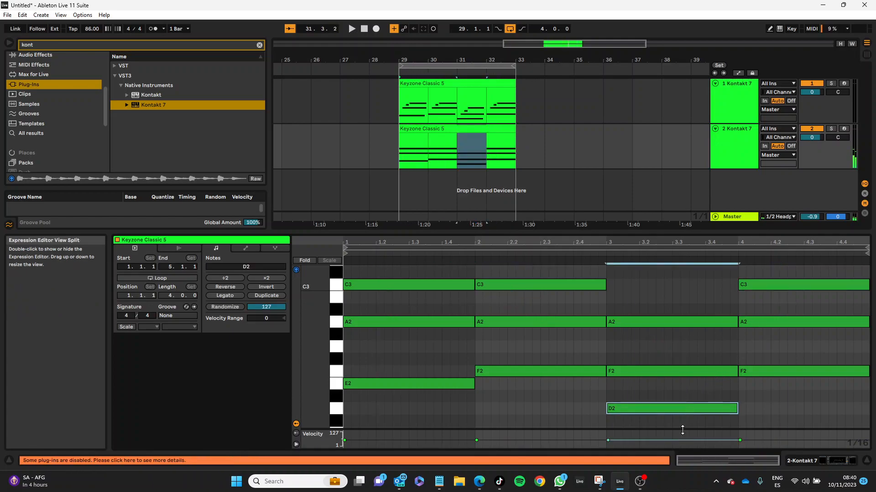
key(shift+Up)
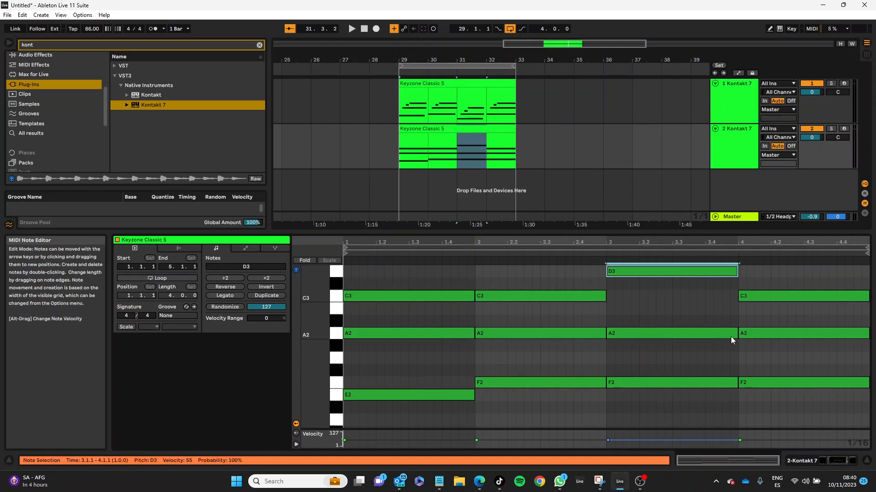
- Solo the duplicated Kontakt 7 track and play its sustained chords from the start of the clip
click(831, 129)
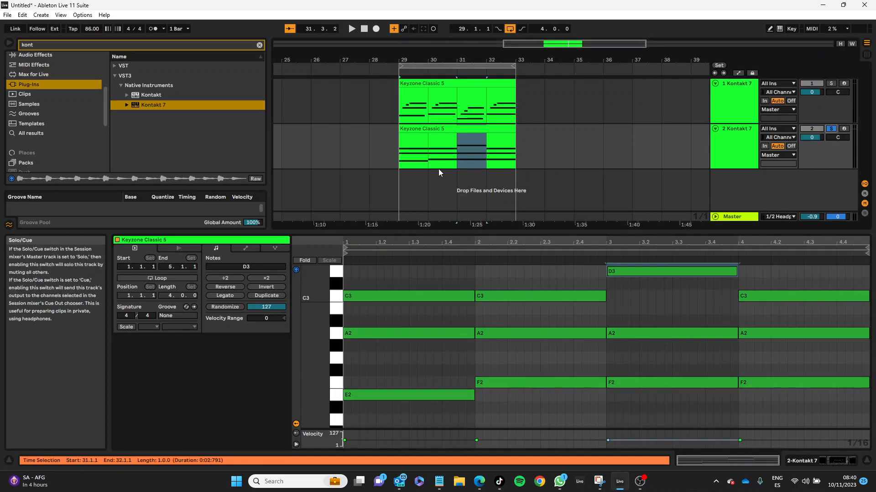
click(424, 125)
key(space)
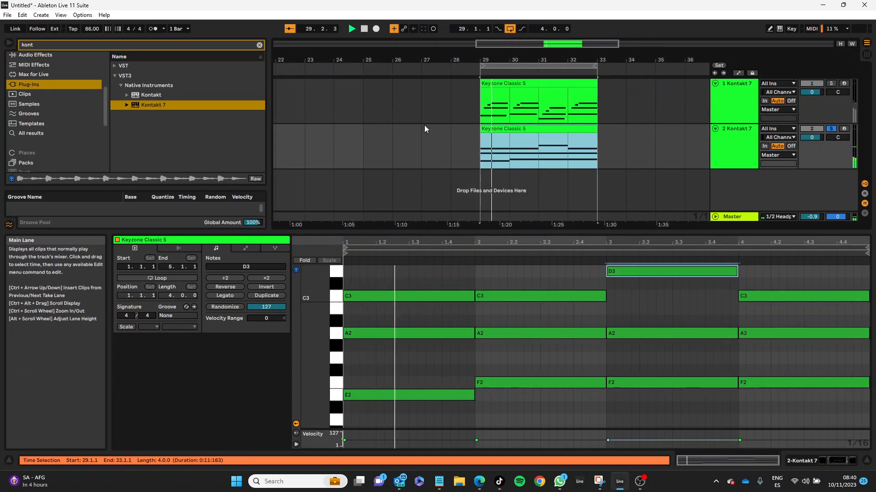
- Set the EQ Eight high-cut frequency on the second Kontakt 7 track to 3.83 kHz and audition the result
click(730, 142)
key(space)
drag(359, 401, 364, 398)
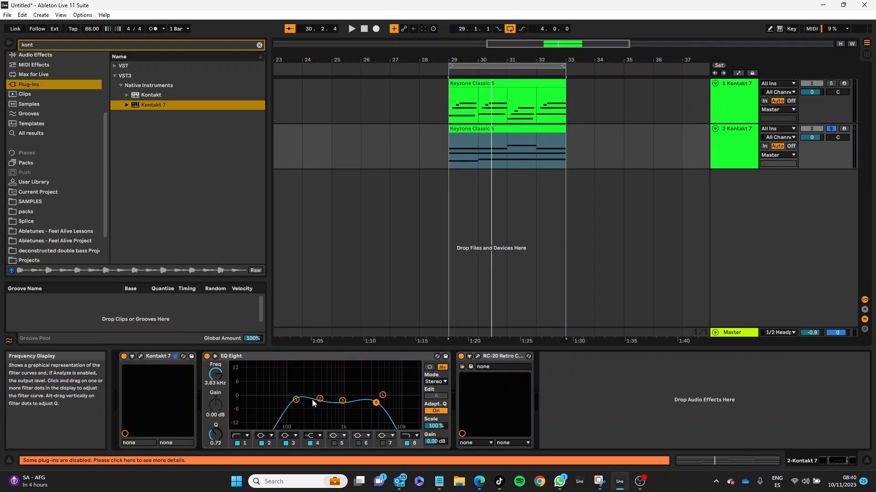
key(space)
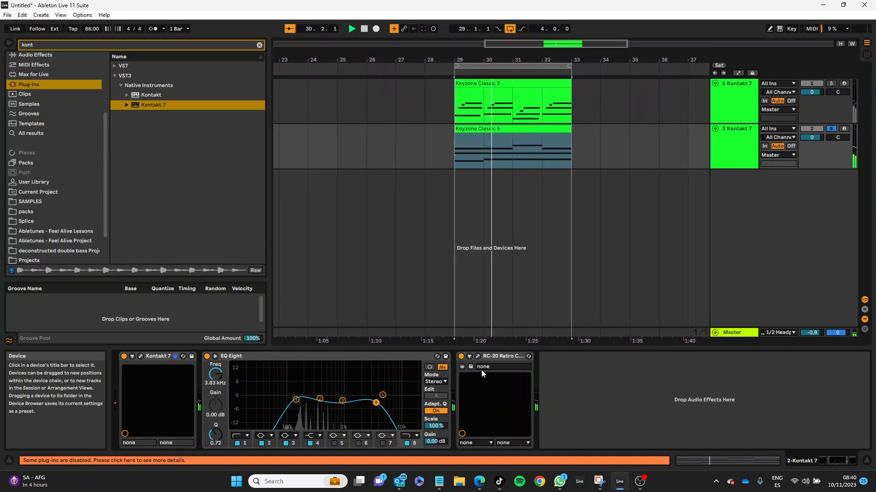
key(space)
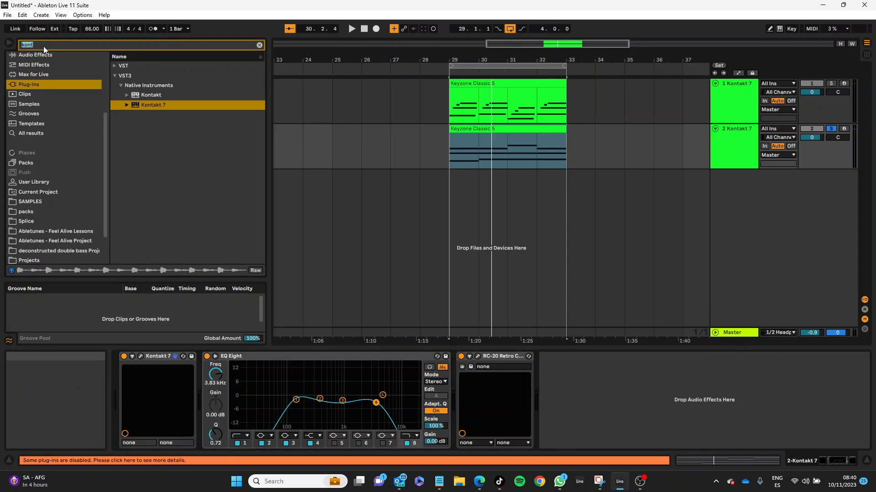
- Search the audio effects for "hyb" and add Hybrid Reverb to the second Kontakt 7 track
text(hyb)
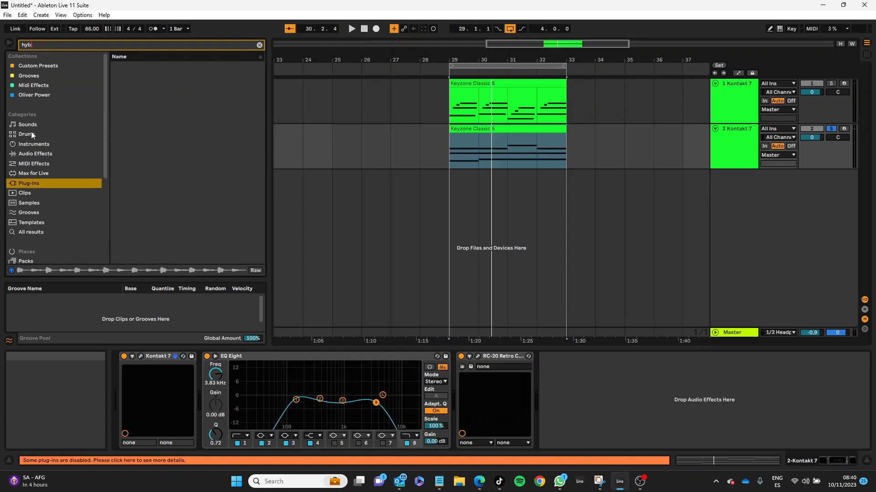
click(32, 154)
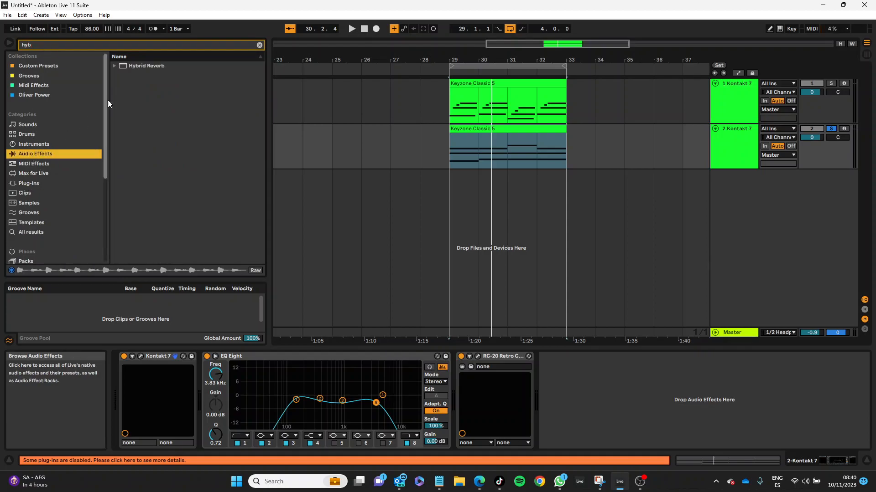
drag(133, 65, 324, 82)
drag(508, 134, 506, 132)
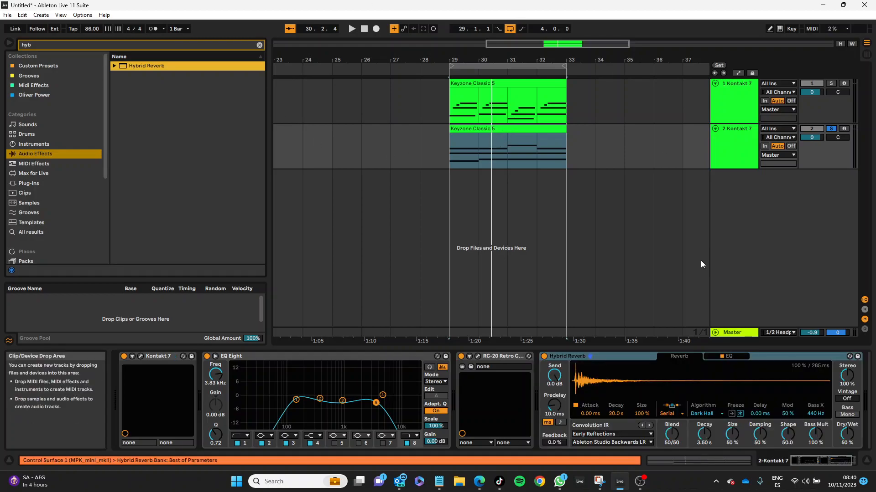
- Review Hybrid Reverb's routing and algorithm options, then set its routing to Convolution
click(627, 357)
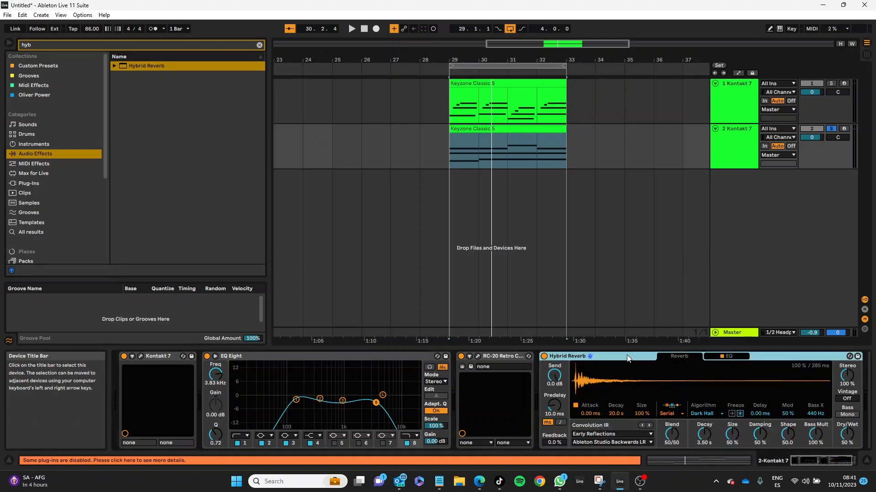
click(668, 414)
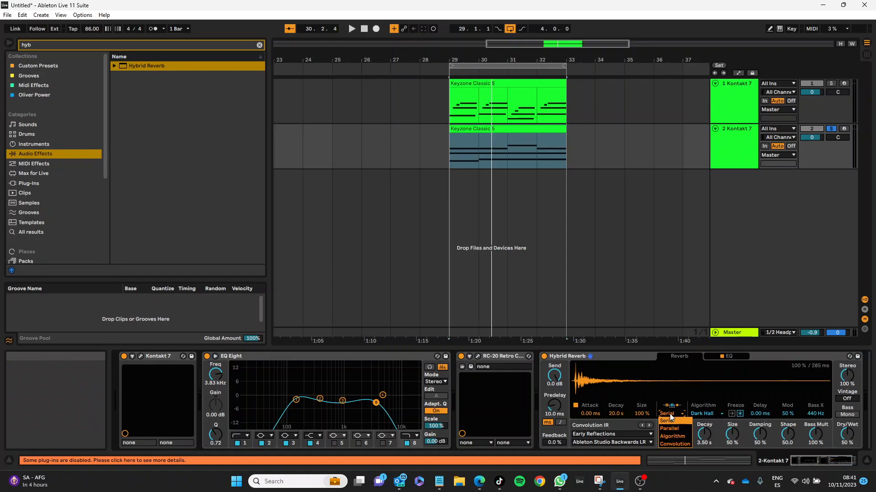
click(669, 414)
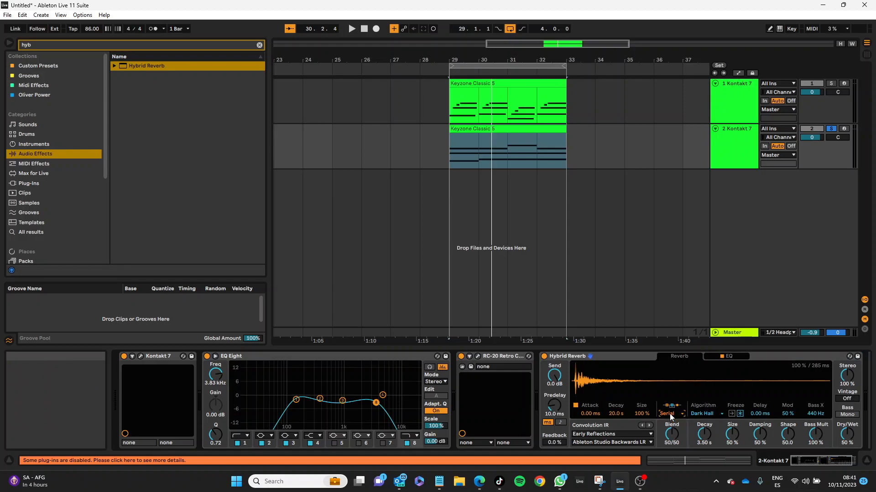
click(716, 415)
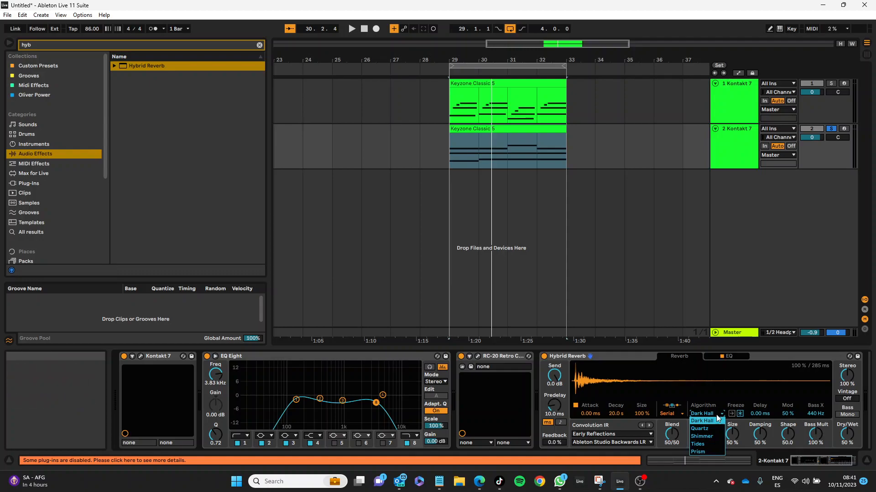
click(716, 415)
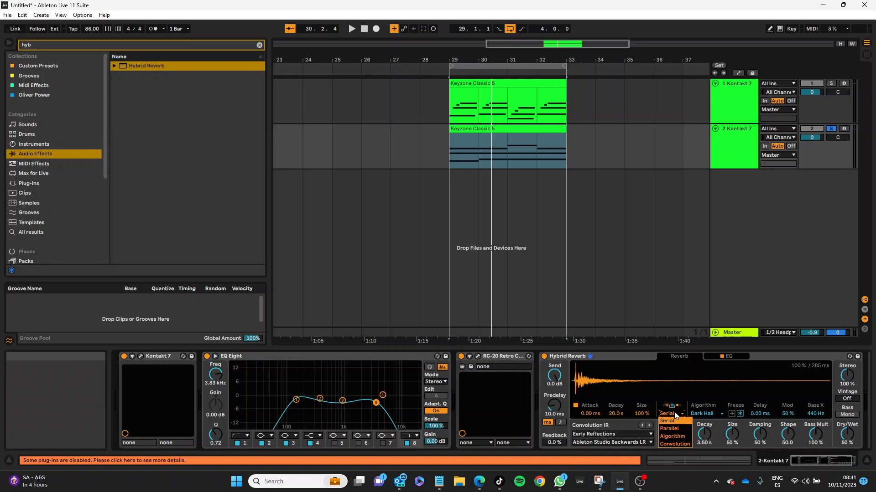
click(672, 442)
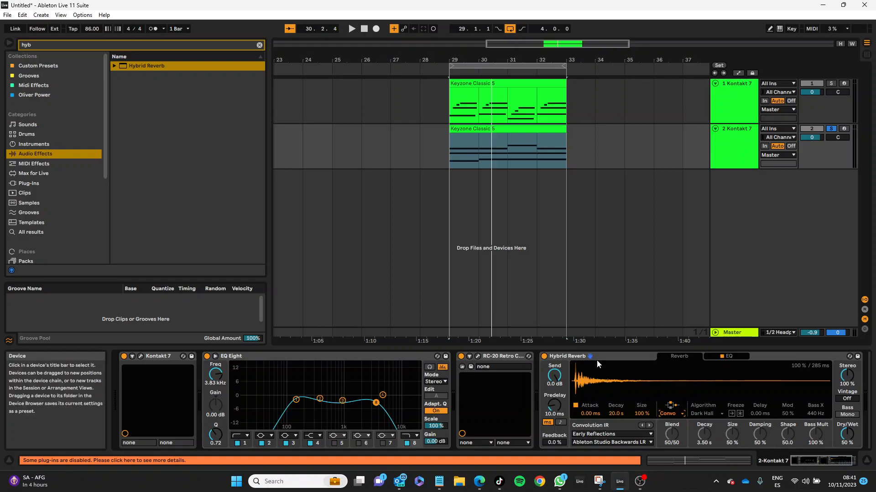
- Switch Hybrid Reverb's convolution impulse response to Beer Sheva Town Hall LR
click(650, 427)
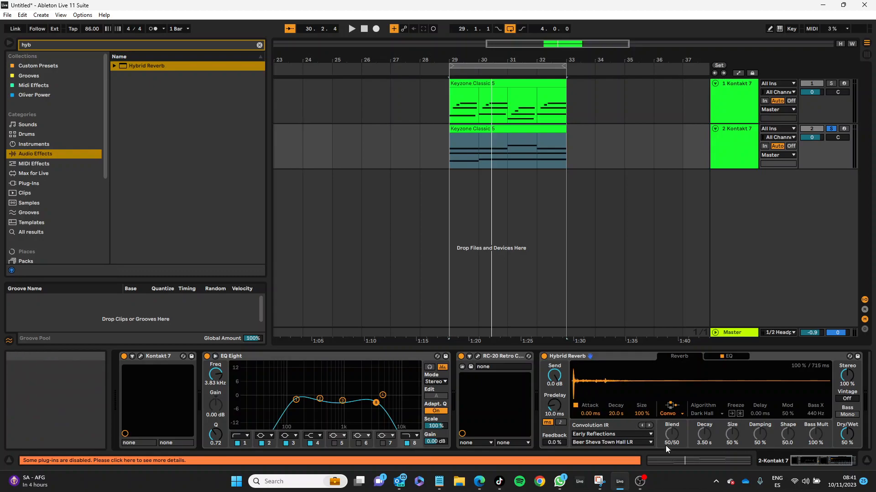
click(649, 427)
click(642, 425)
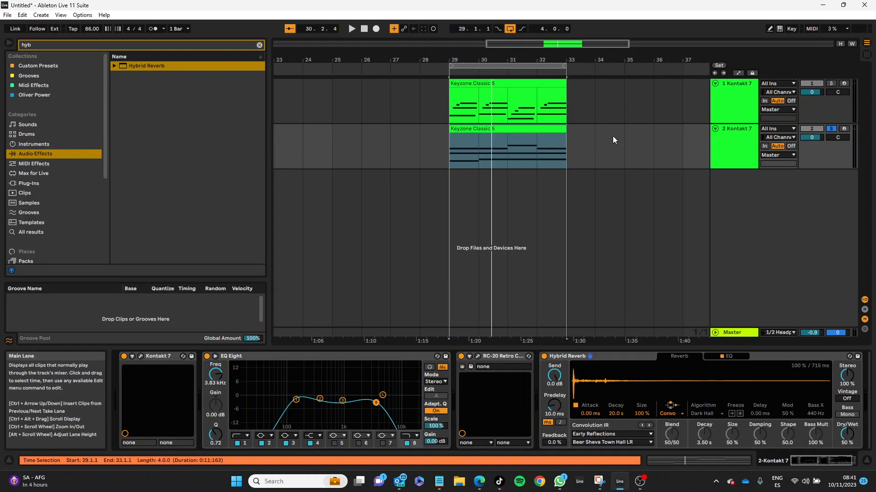
- Copy the first Kontakt 7 track and paste the duplicate directly below it
click(741, 87)
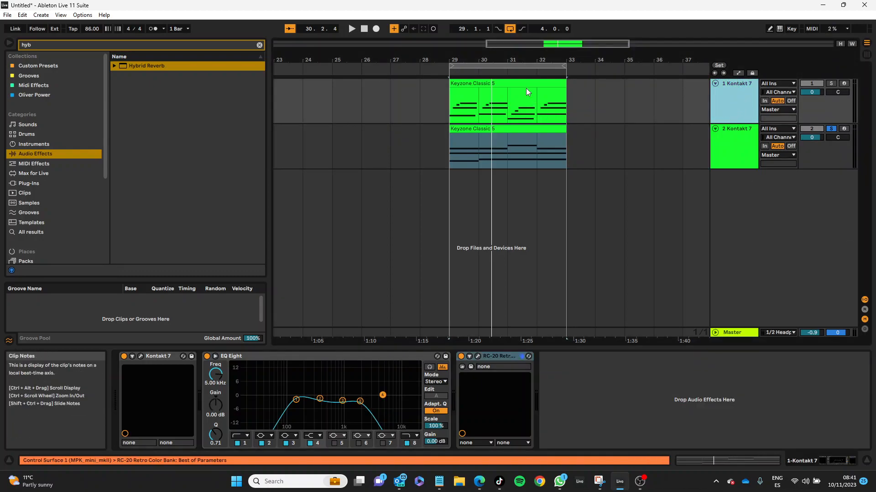
right_click(728, 110)
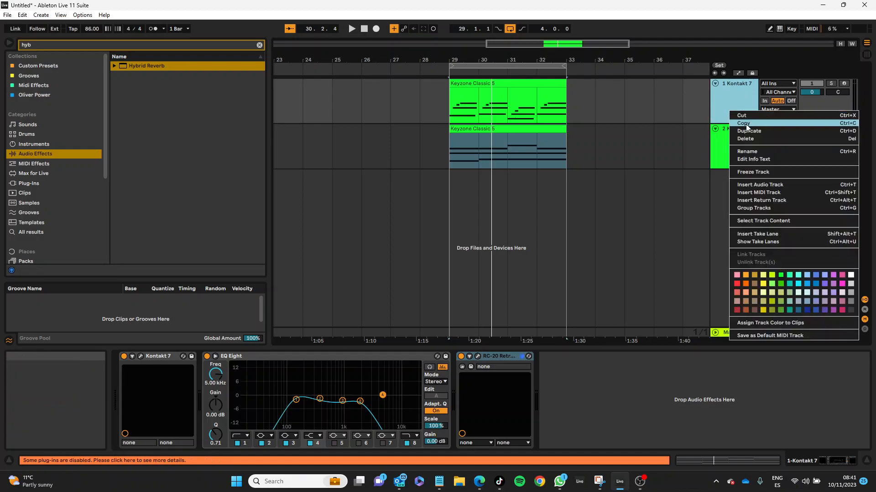
click(743, 125)
key(ctrl+v)
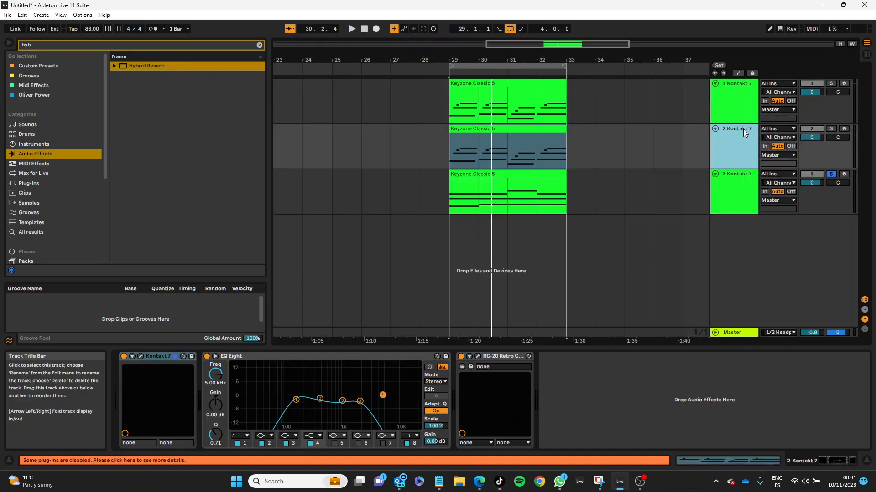
- Freeze and flatten the duplicated Kontakt 7 track into audio
right_click(735, 135)
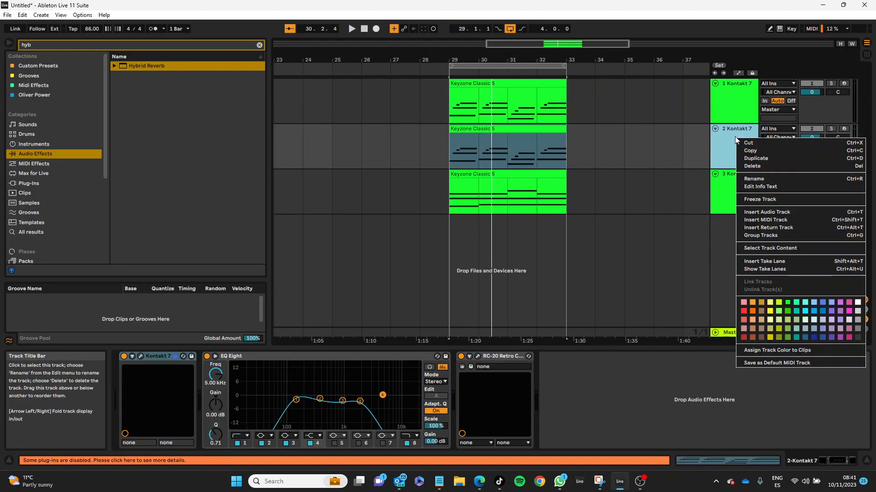
click(762, 200)
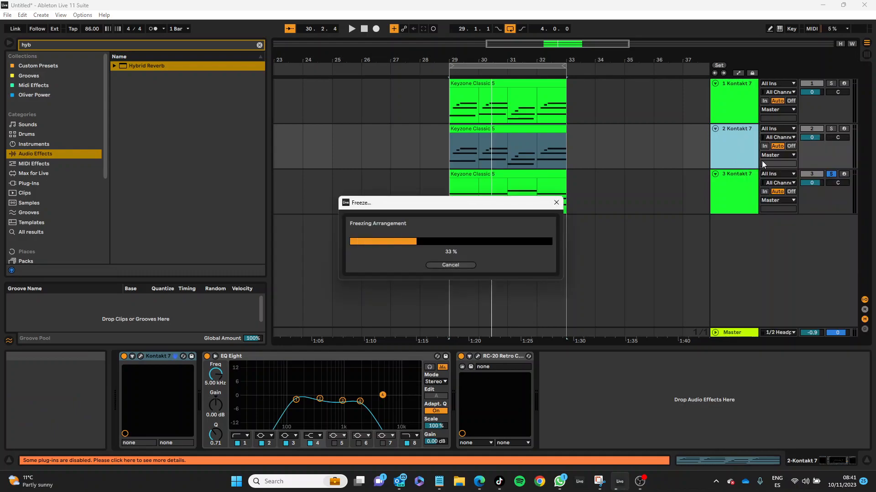
right_click(728, 141)
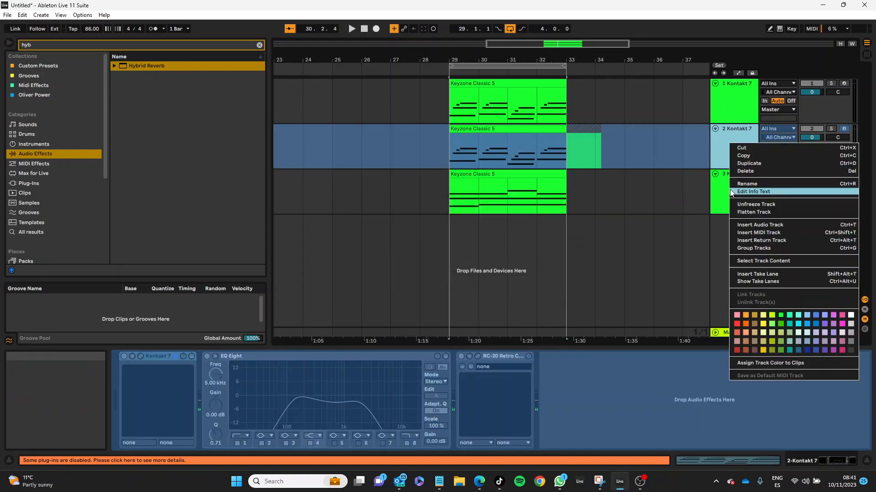
click(745, 212)
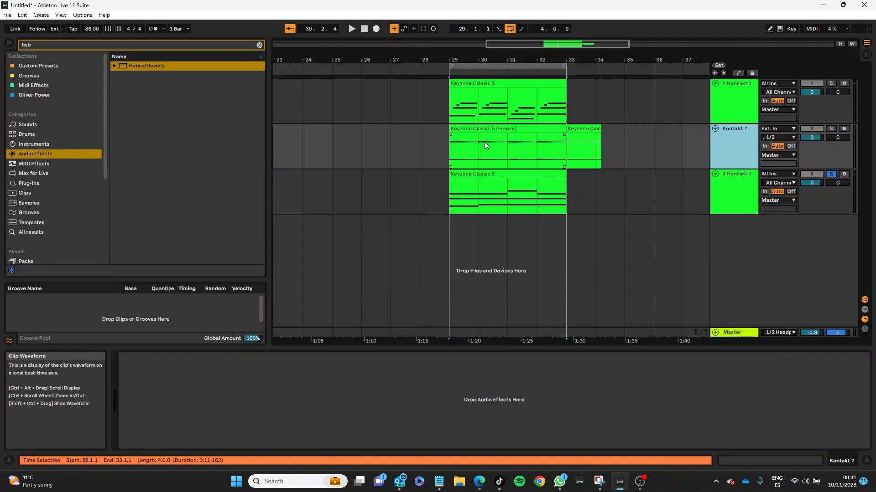
- Turn off Warp on the flattened audio clip and delete the leftover tail clip after bar 33
click(483, 134)
double_click(483, 134)
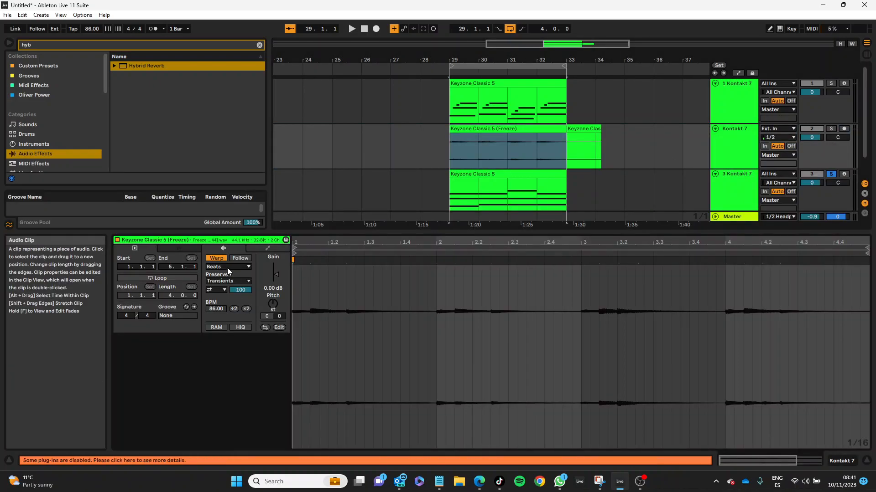
click(216, 259)
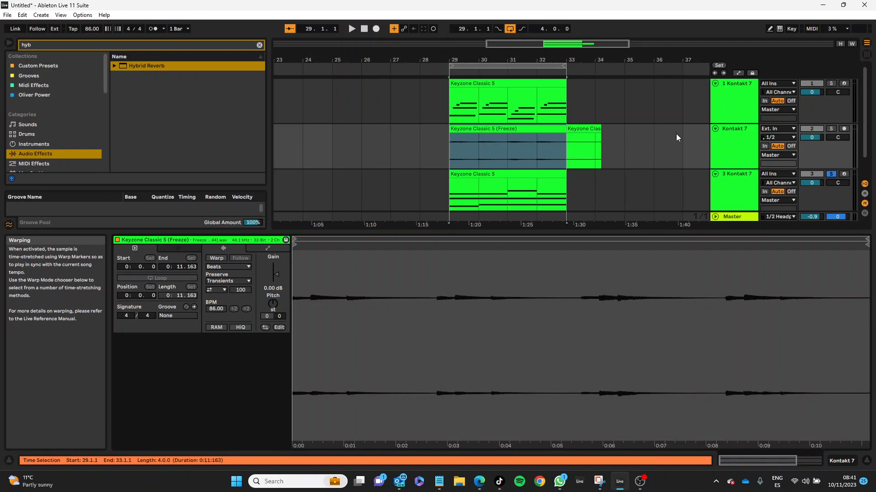
click(587, 129)
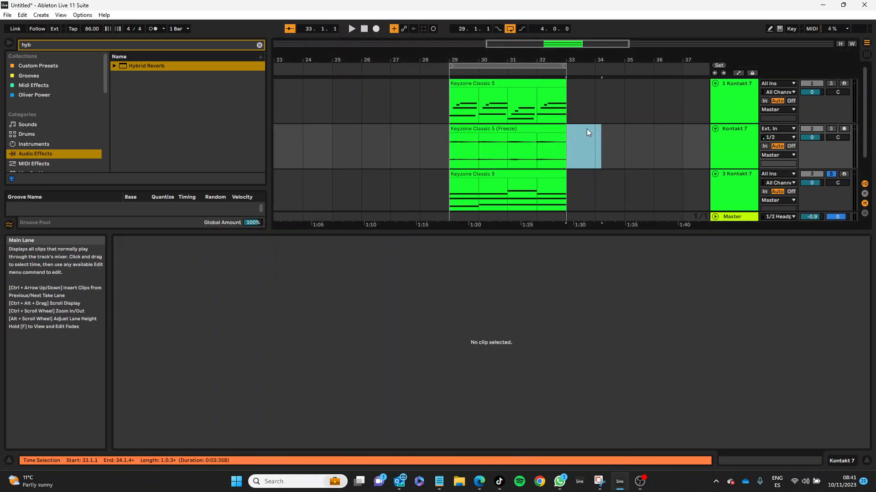
- Load the flattened Keyzone Classic audio clip as the convolution impulse response in the third track's Hybrid Reverb and start playback
click(734, 189)
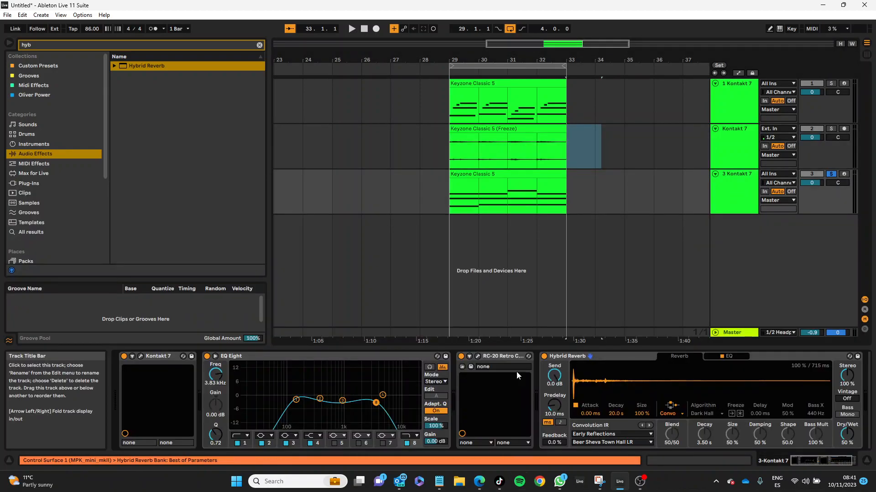
drag(501, 151, 601, 371)
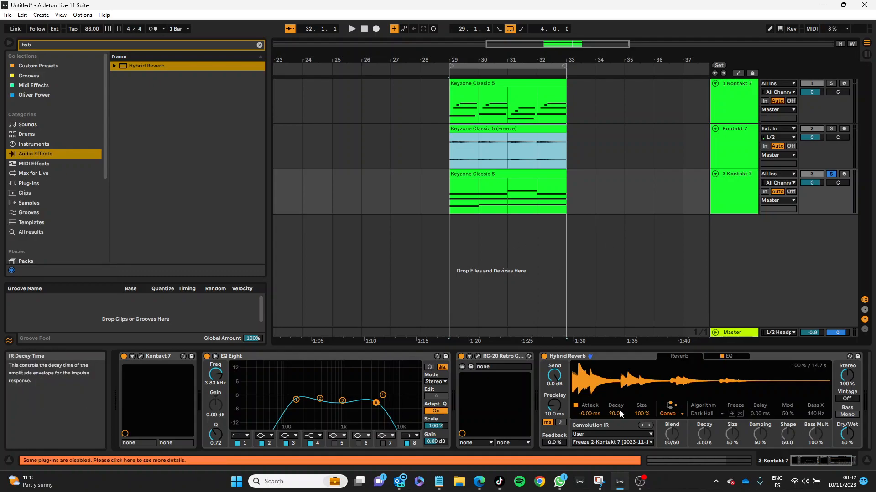
key(space)
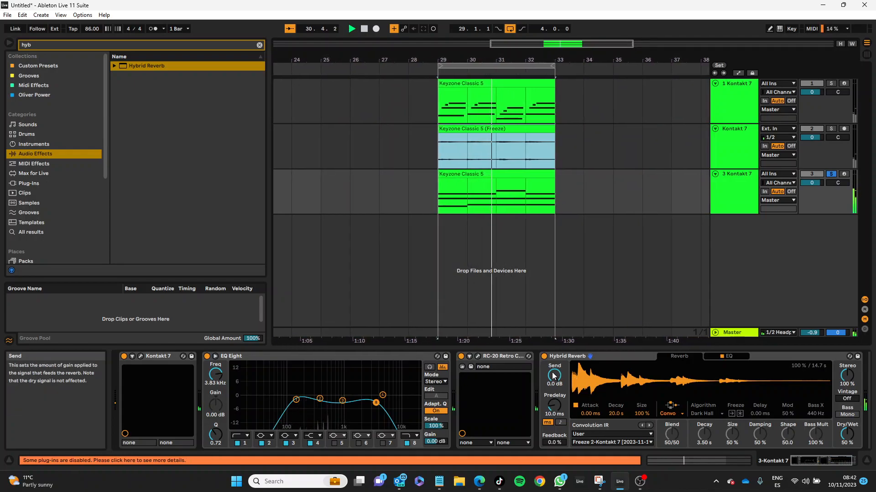
- Set Hybrid Reverb's Send to -9.5 dB, Predelay to 0.00 ms and Vintage to Old, and enable Bass Mono
drag(554, 375, 554, 404)
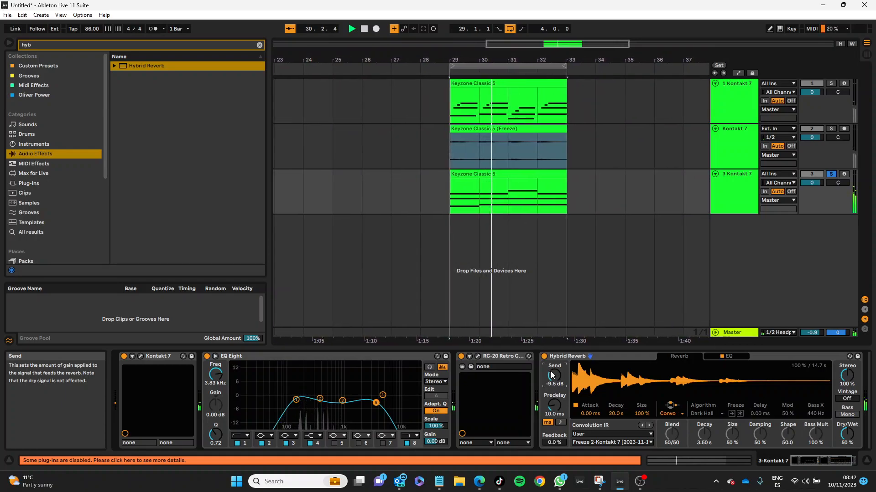
drag(554, 405, 554, 465)
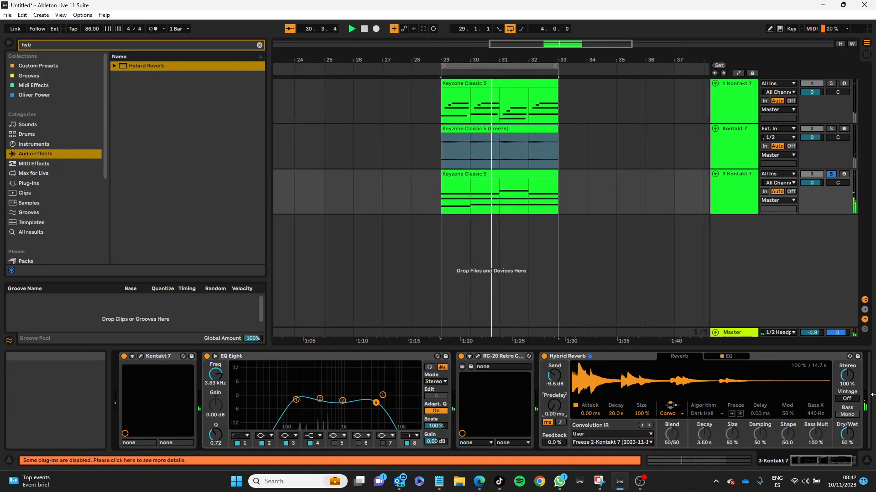
click(847, 398)
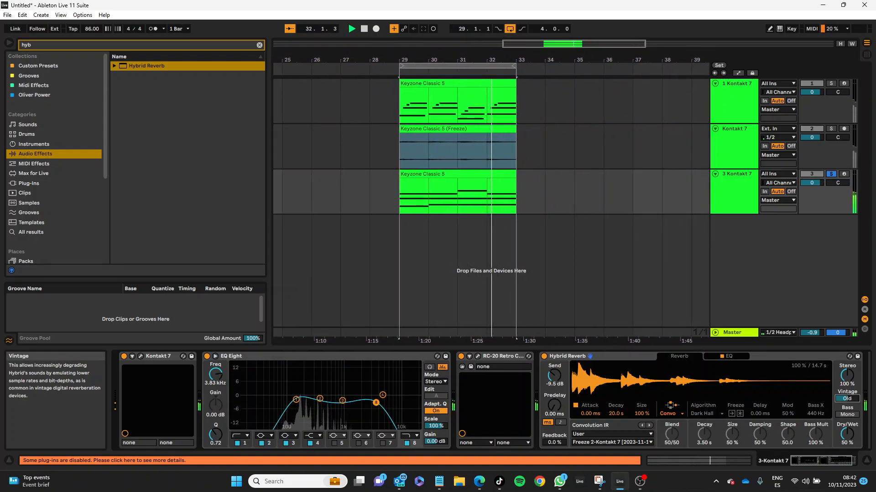
drag(847, 375, 847, 397)
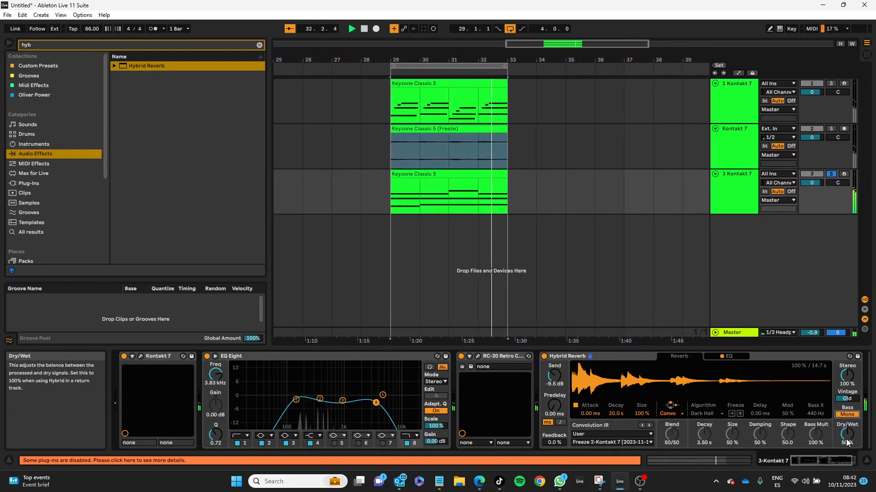
- Set the low cut in Hybrid Reverb's EQ to 256 Hz with an 18 dB slope
click(728, 356)
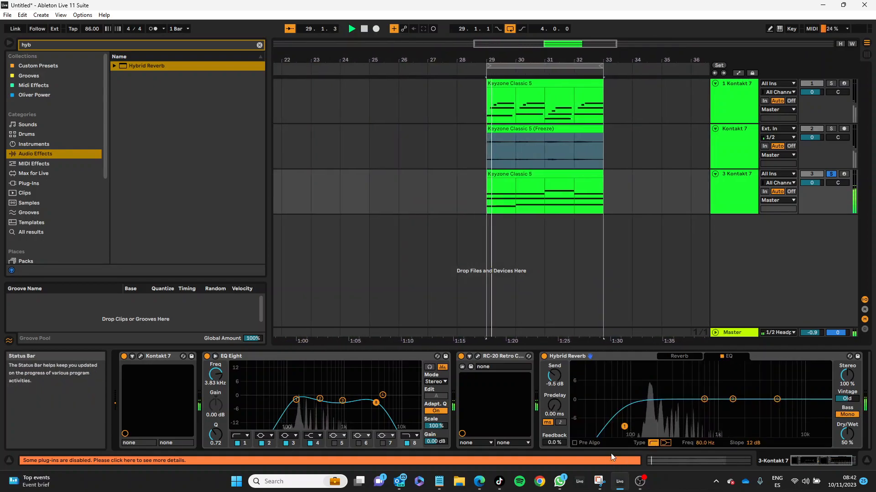
drag(624, 426, 679, 419)
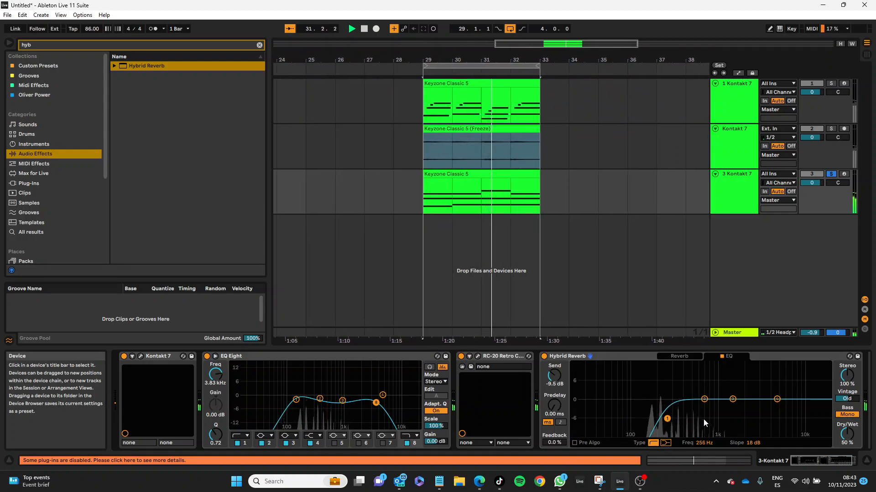
- Set Hybrid Reverb's Dry/Wet to 100 % and Vintage to Subtle, lower the EQ low cut to 229 Hz, and return to the reverb view
drag(846, 434, 847, 424)
scroll(847, 399, up, 1)
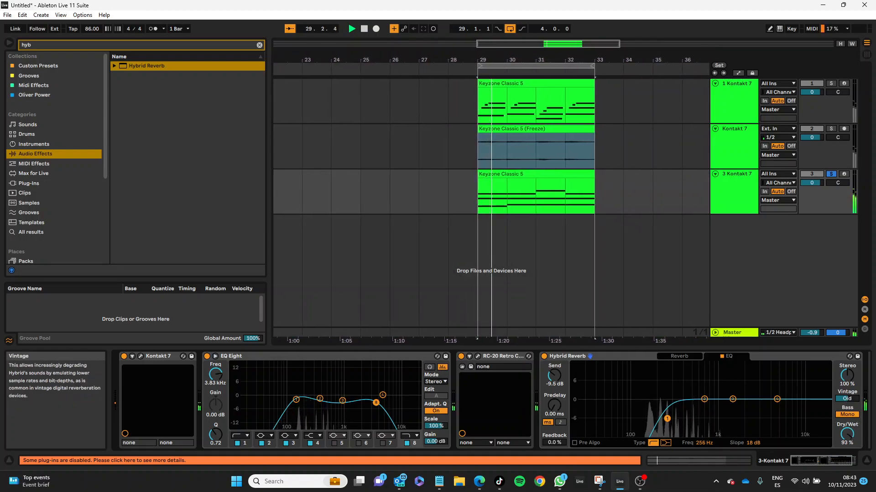
drag(854, 436, 854, 432)
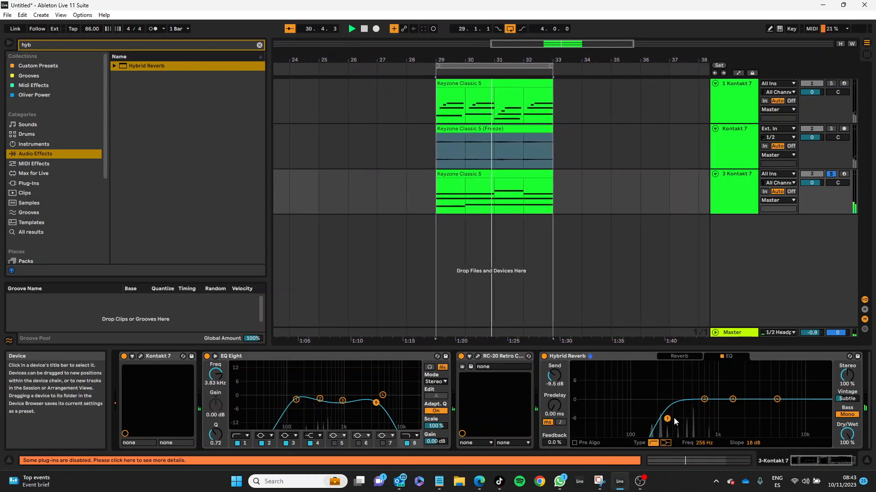
drag(667, 420, 663, 419)
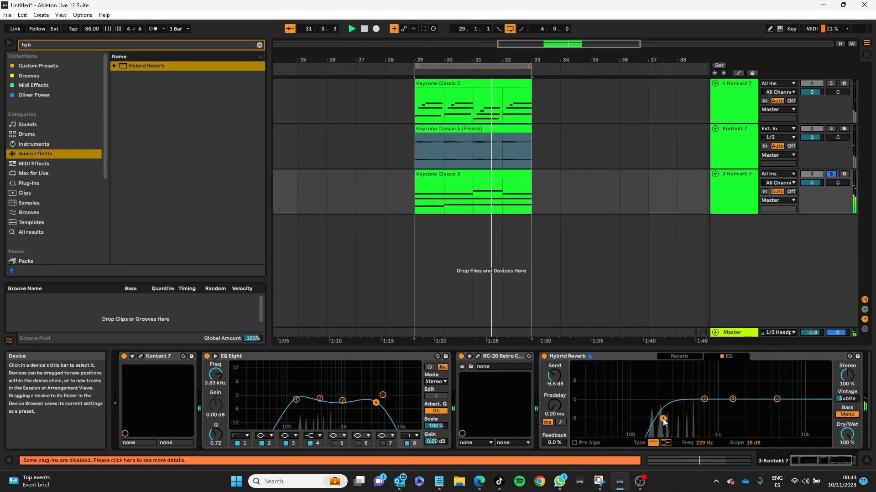
click(685, 359)
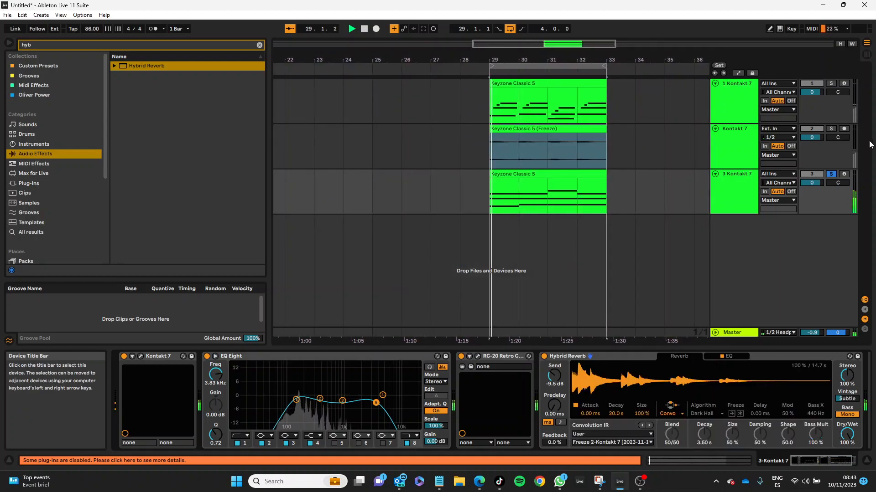
- Unsolo the third Kontakt 7 track and mute the flattened audio track, leaving the first and third tracks active
click(833, 174)
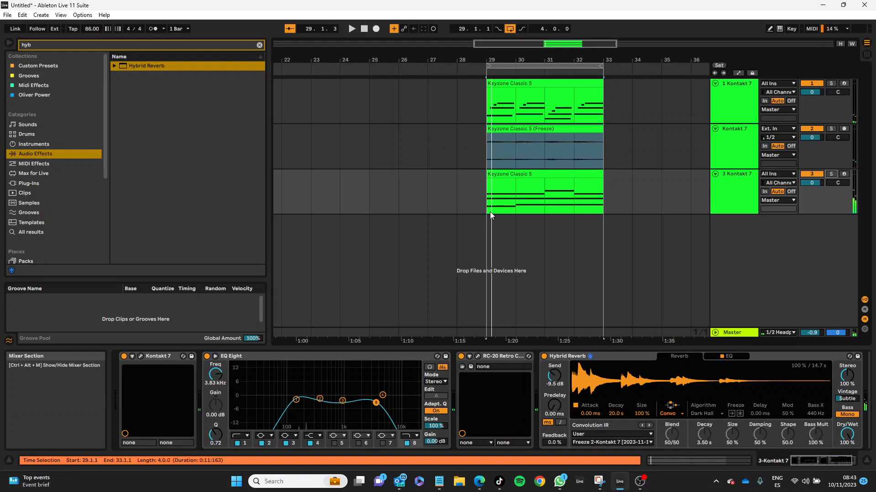
click(722, 144)
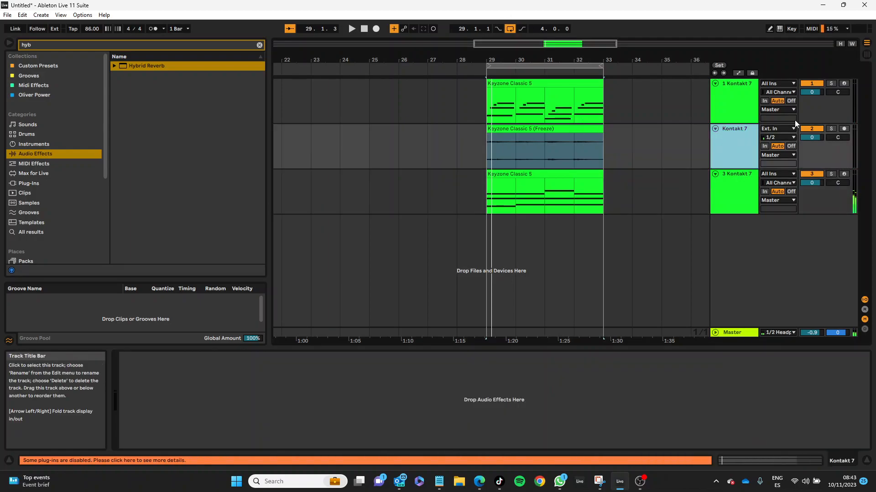
click(750, 111)
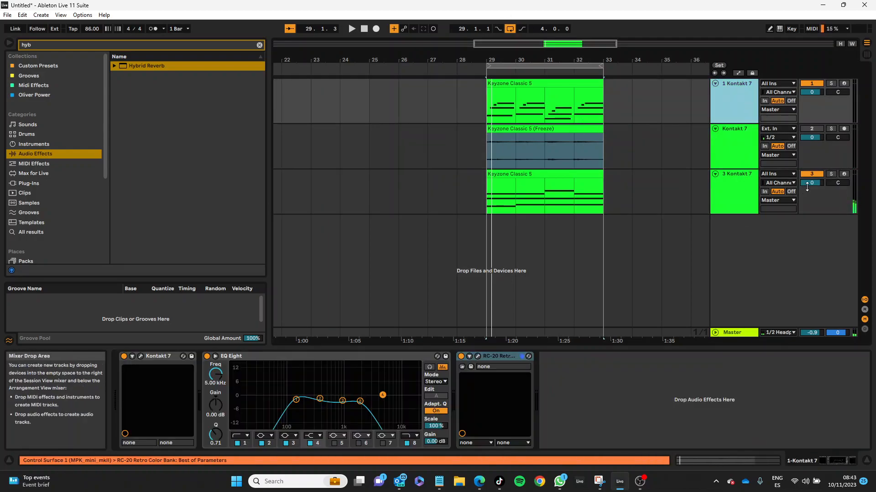
click(742, 185)
click(740, 141)
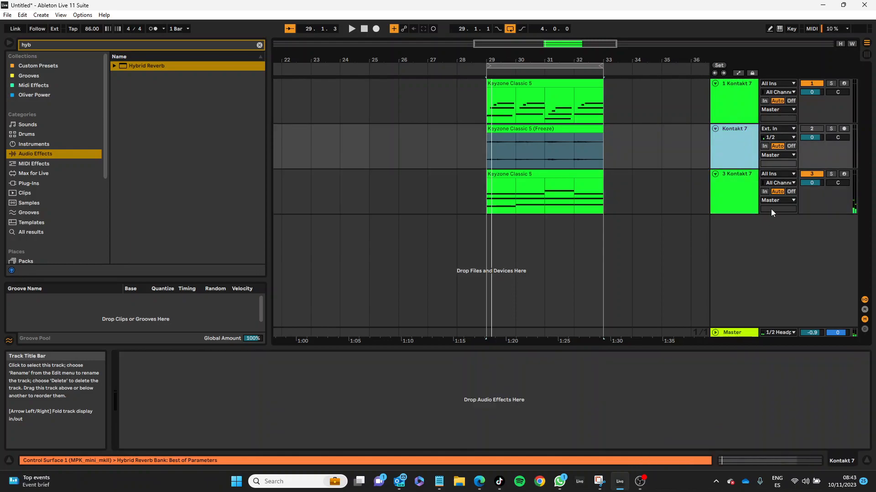
- Play the layers together, lower the first Kontakt 7 track's volume to -7.8 dB, and select the third track
key(space)
drag(812, 91, 811, 102)
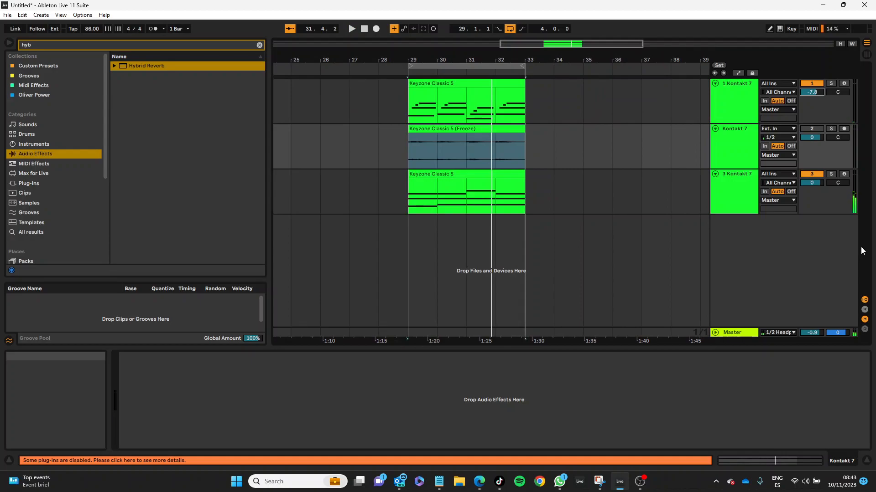
click(735, 187)
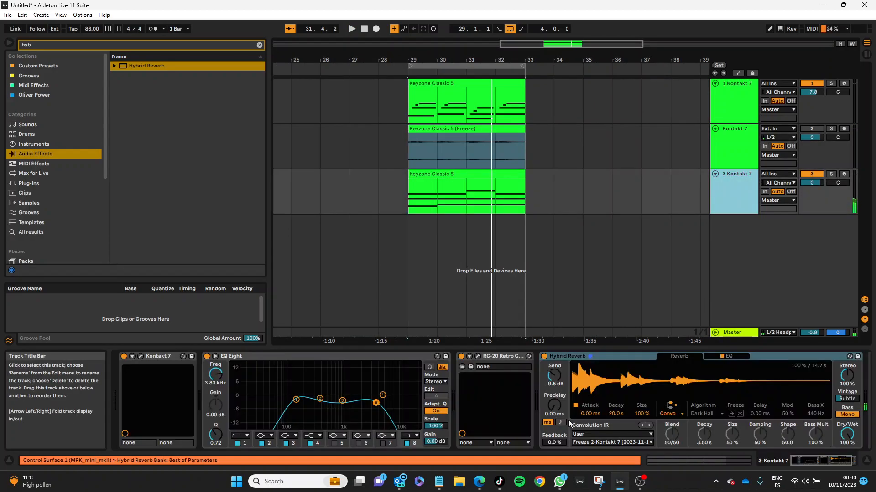